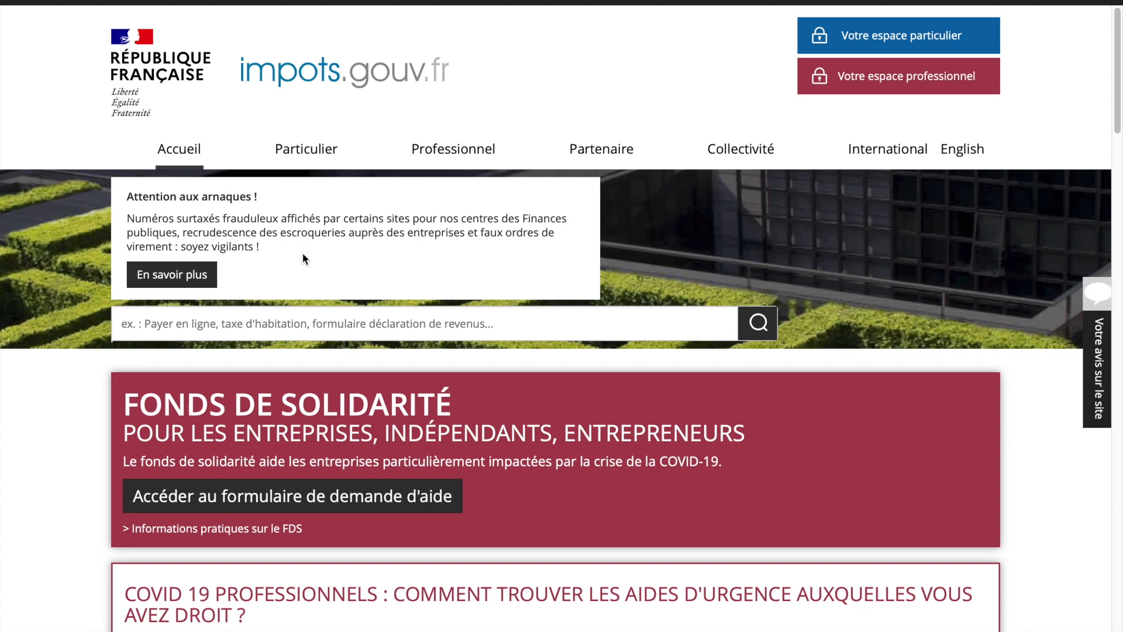
Step: Sign in through 'Votre espace particulier' to reach the personal tax dashboard
click(874, 39)
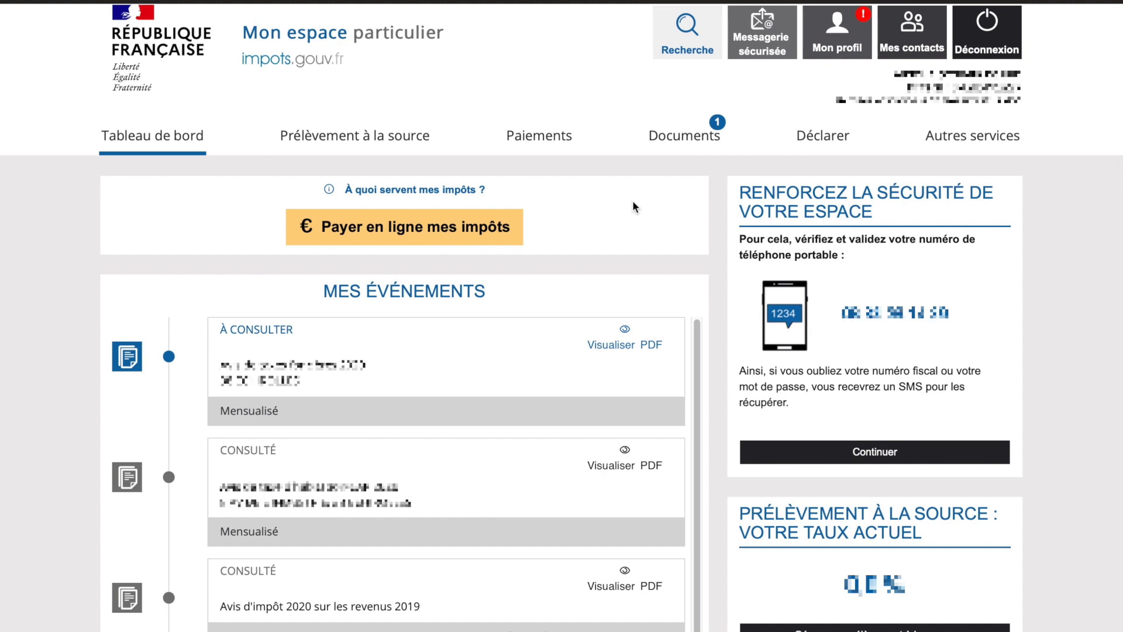
Step: In Messagerie sécurisée, write a new 'Je demande l'aide aux entreprises fragilisées par l'épidémie Covid-19' request
click(774, 46)
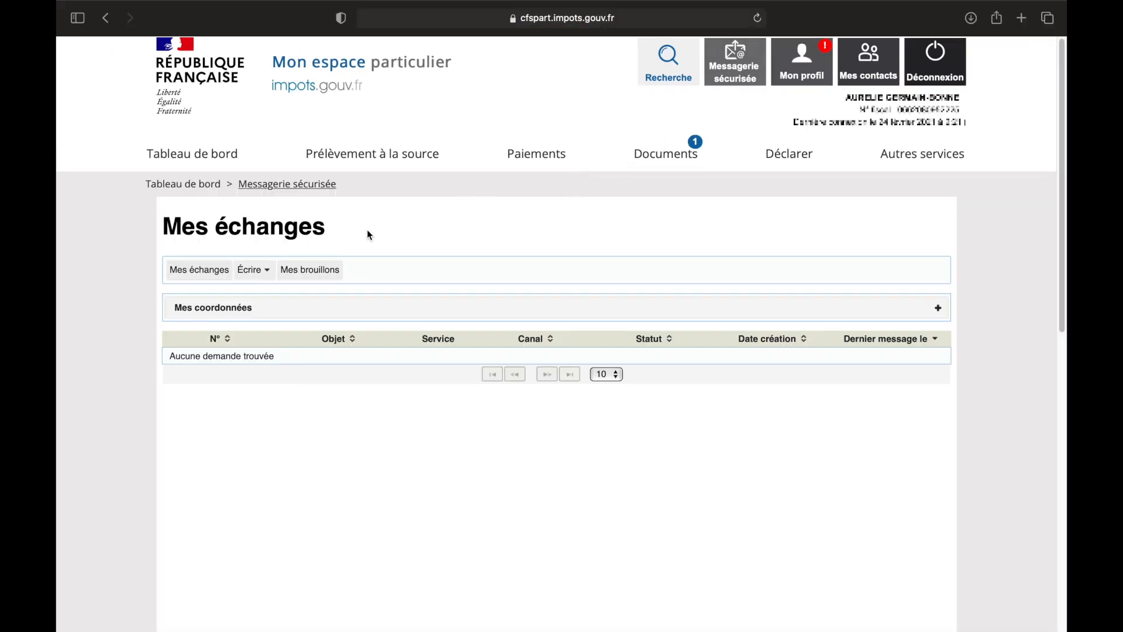
click(265, 272)
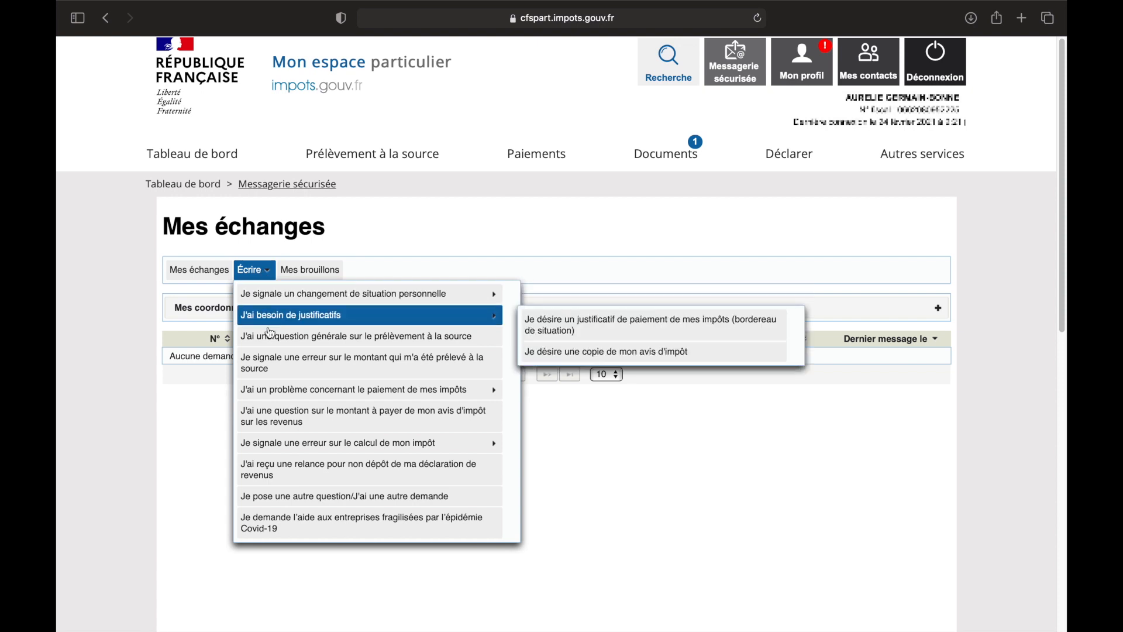
mouse_move(279, 453)
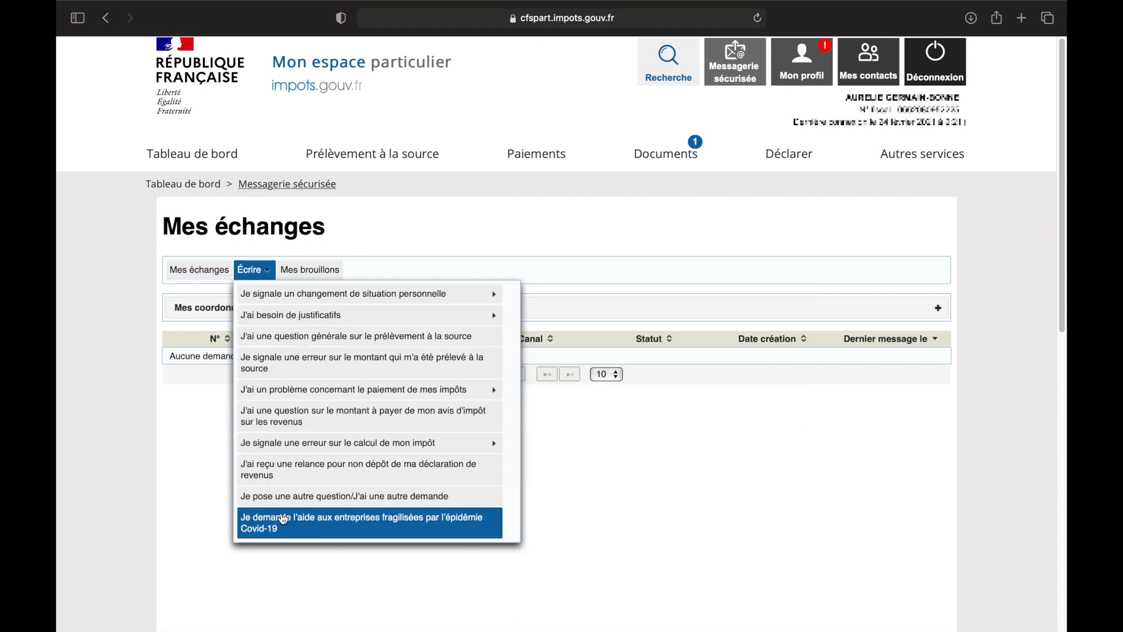
click(288, 527)
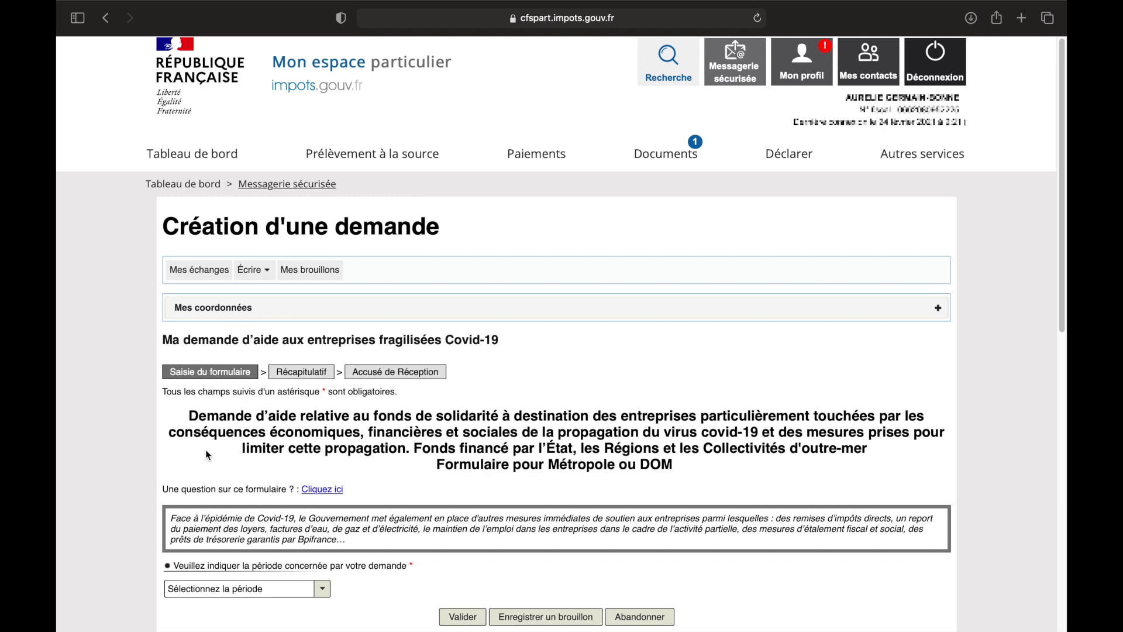
Step: Choose the request period 'Entre le 01/01/2021 et le 31/01/2021'
scroll(208, 455, down, 3)
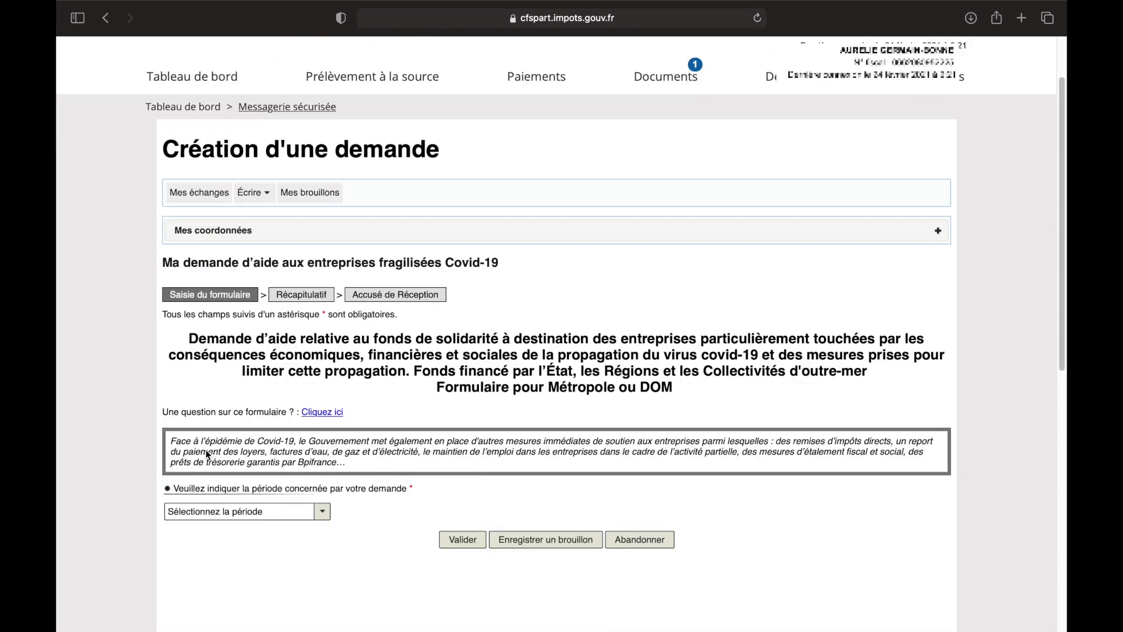
scroll(209, 454, down, 5)
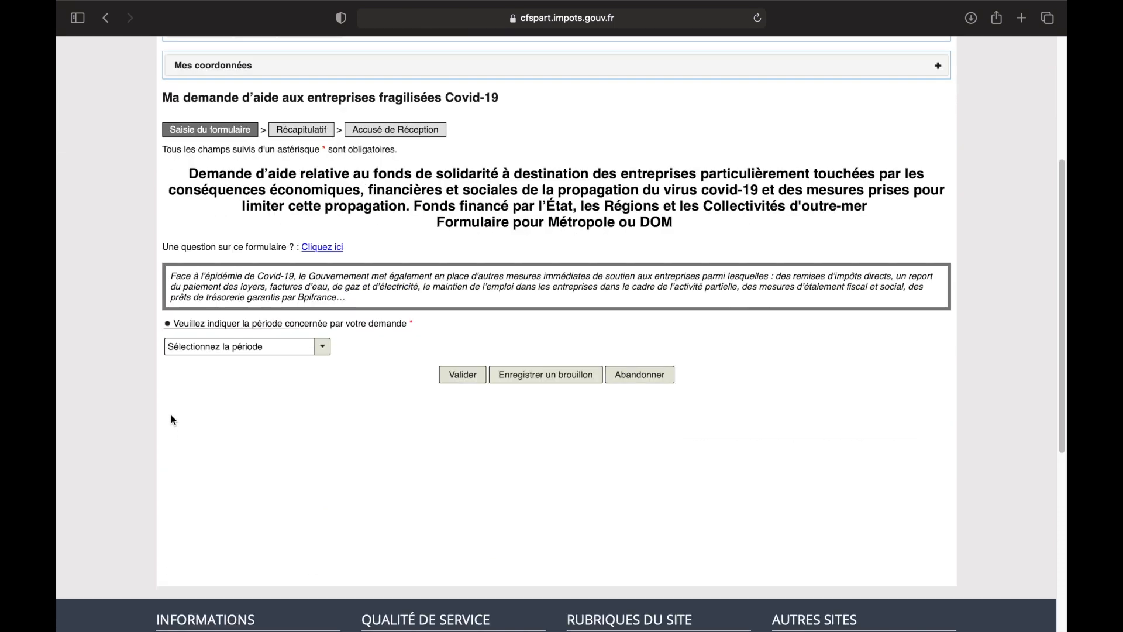
click(323, 348)
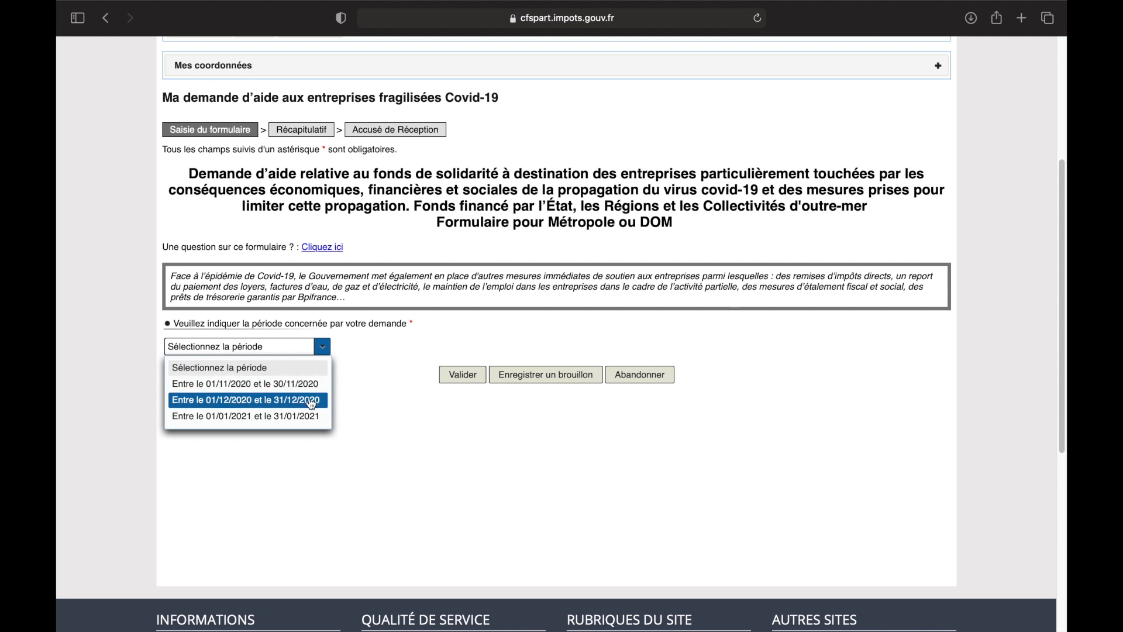
click(301, 419)
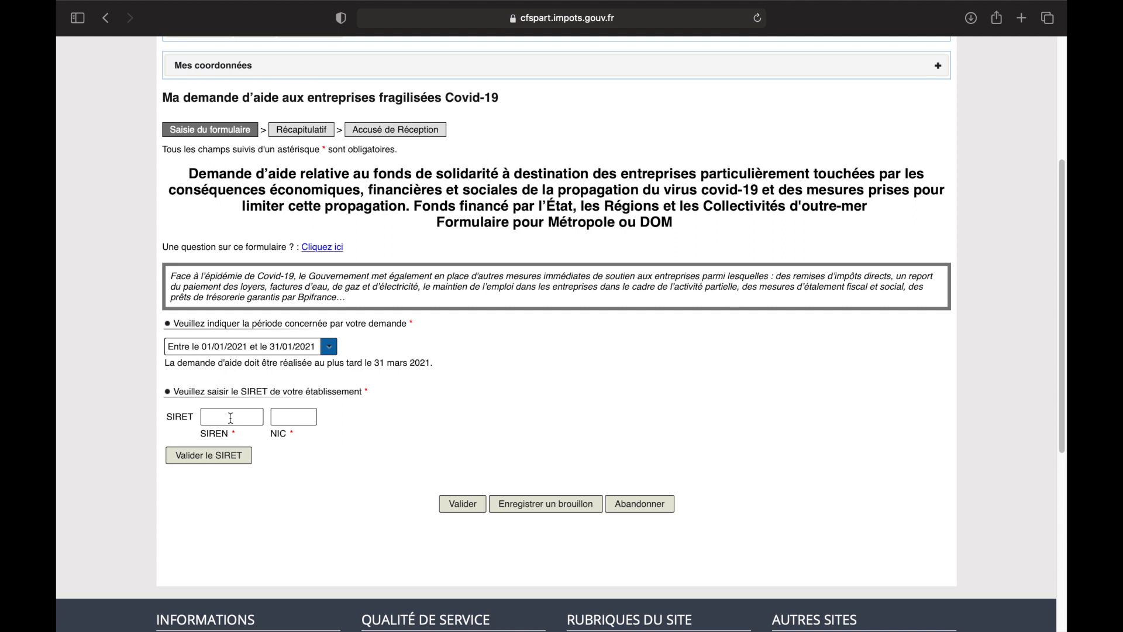
Step: Enter and validate the establishment's SIRET, then answer Non to the annexe 3 retail question
click(232, 418)
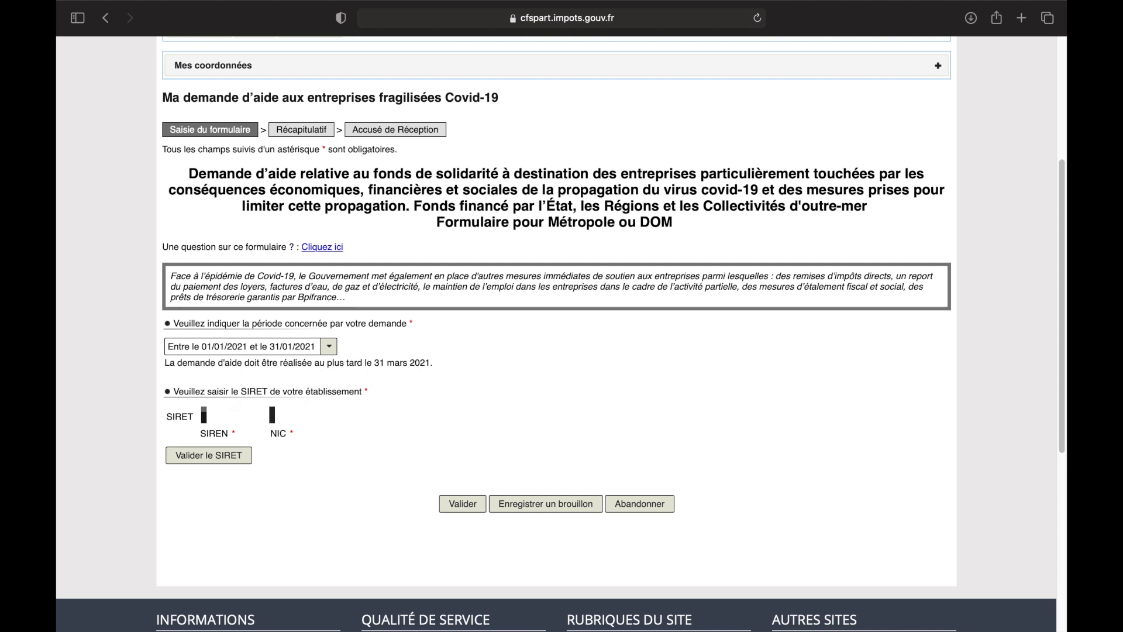
click(203, 455)
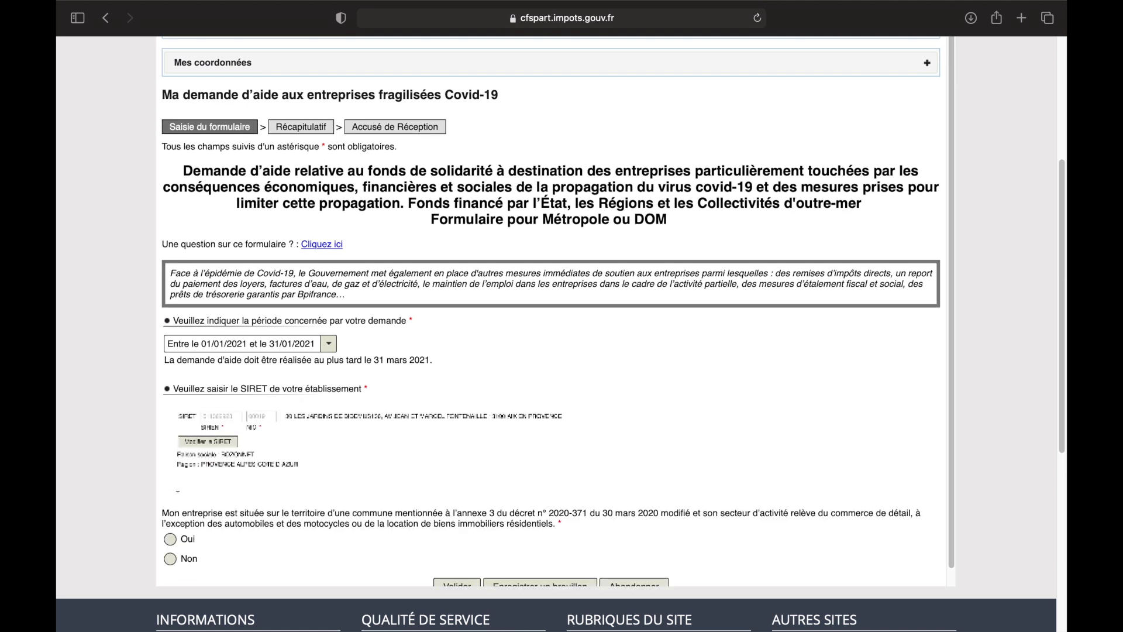
scroll(365, 443, down, 3)
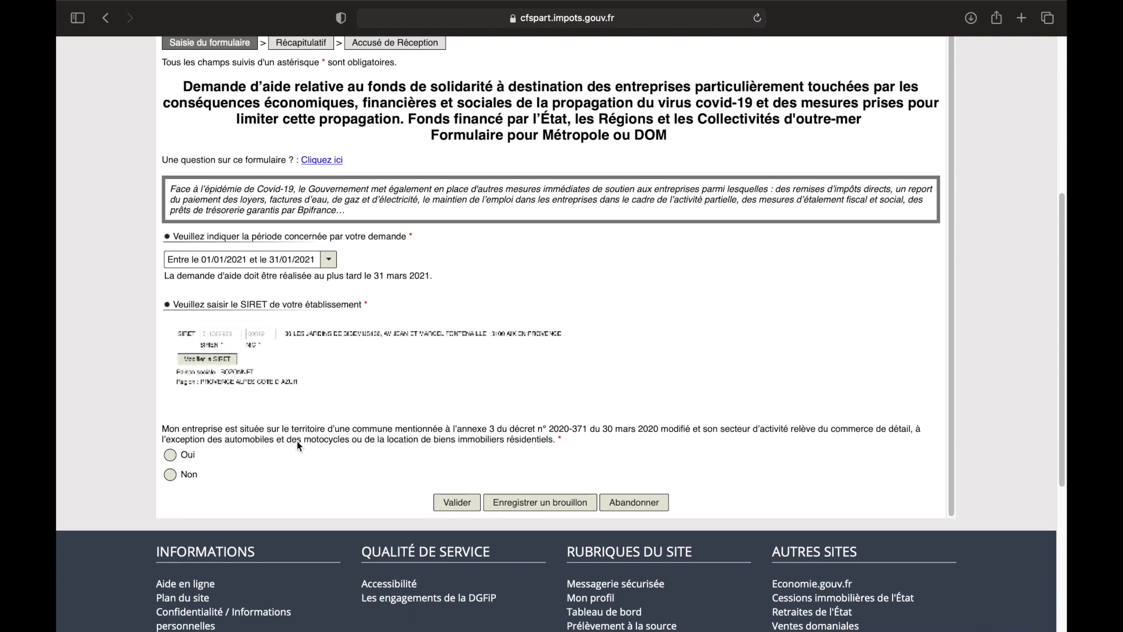
click(176, 476)
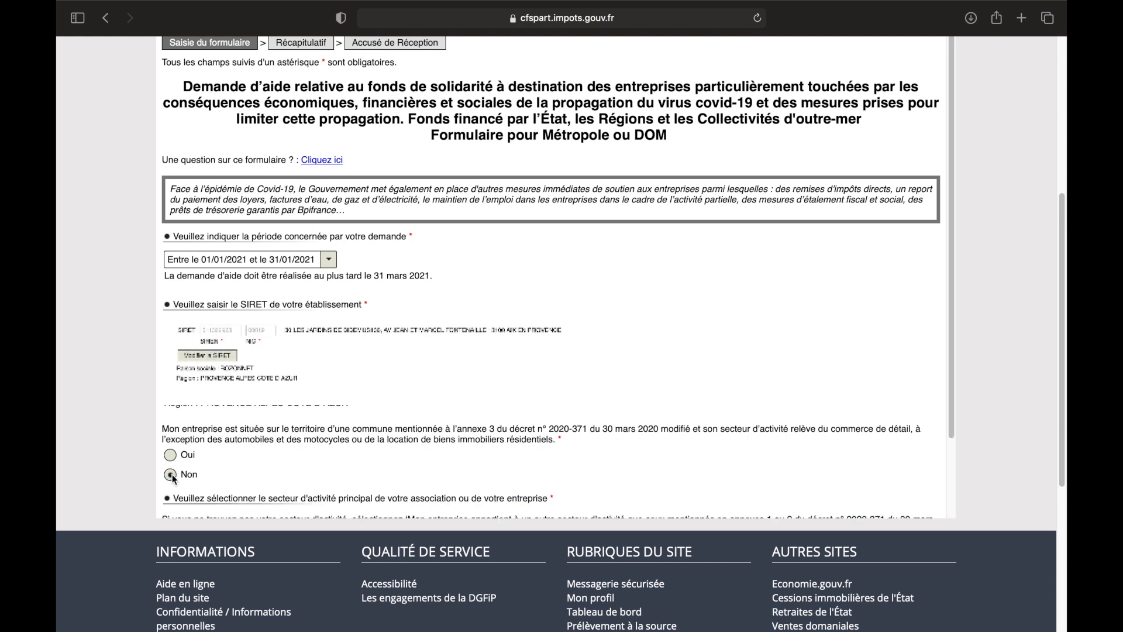
scroll(467, 407, down, 1)
scroll(466, 407, down, 4)
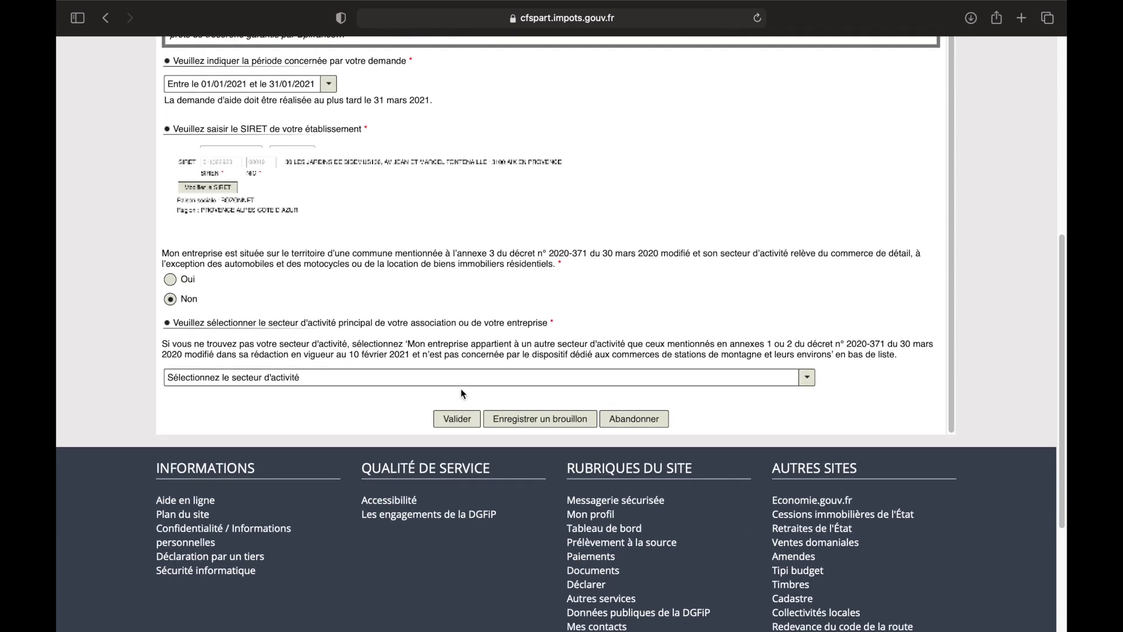
Step: Set the main activity sector to 'Enseignement de disciplines sportives et d'activités de loisirs'
click(370, 386)
text(ENSEI)
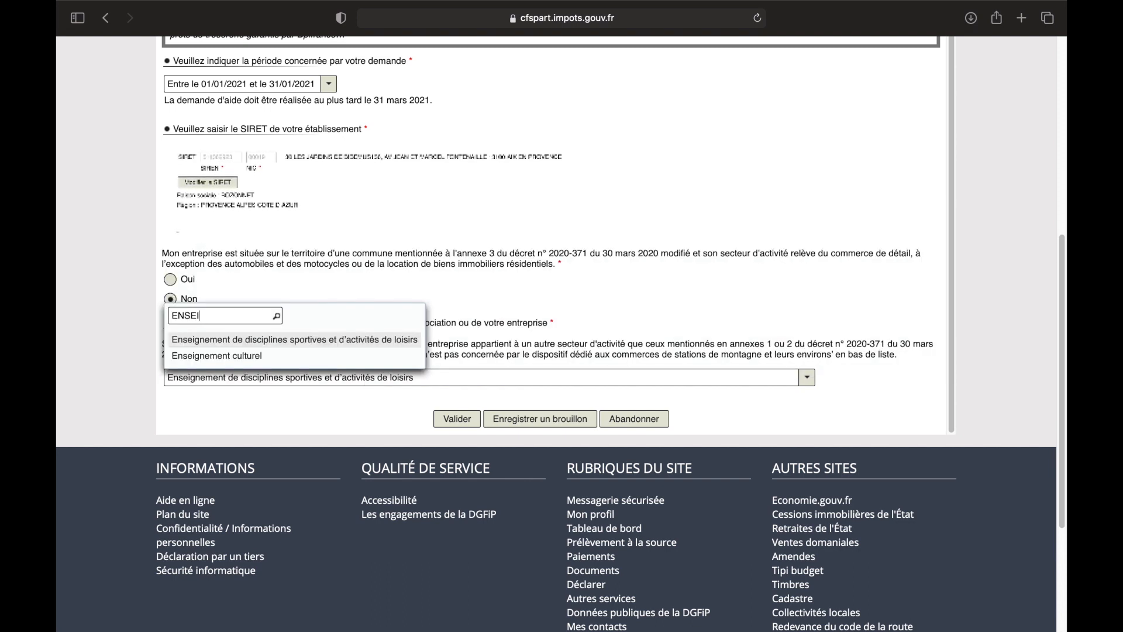
click(335, 341)
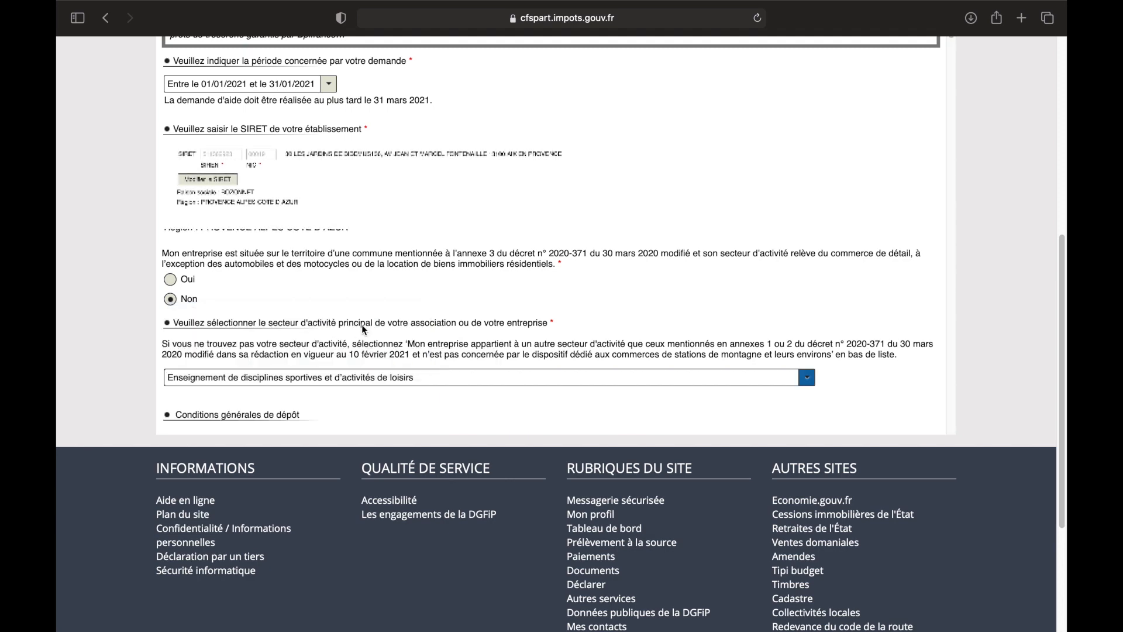
scroll(385, 324, down, 1)
scroll(386, 324, down, 8)
scroll(386, 324, down, 3)
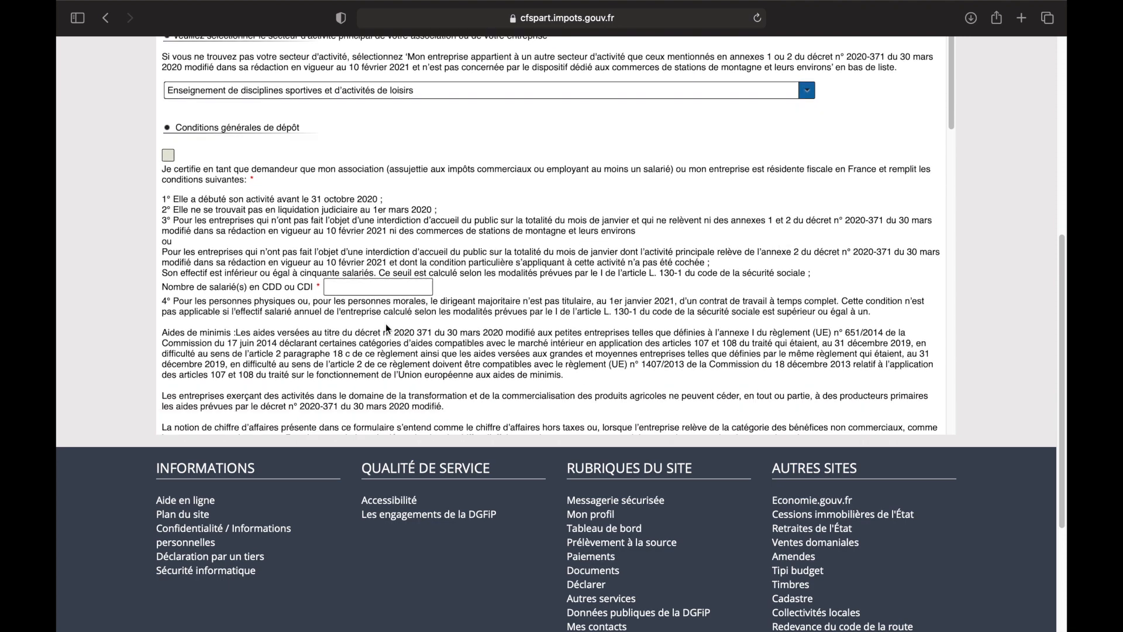
Step: Certify the general filing conditions and enter 0 employees on CDD or CDI
click(165, 153)
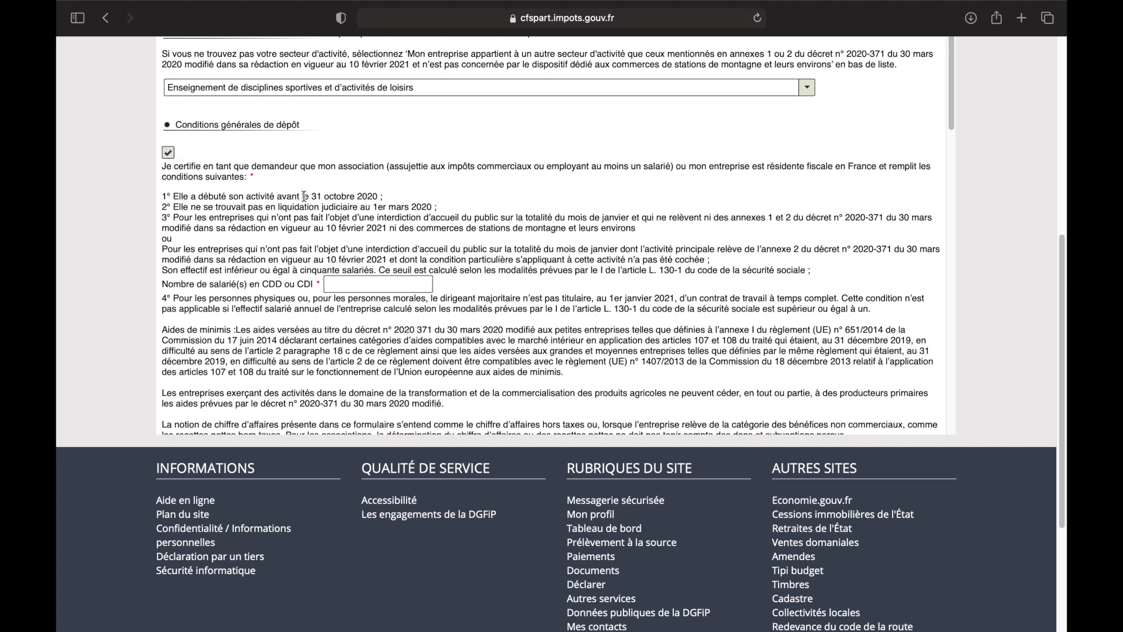
click(332, 280)
text(0)
scroll(476, 243, down, 2)
scroll(474, 237, down, 5)
scroll(474, 237, down, 15)
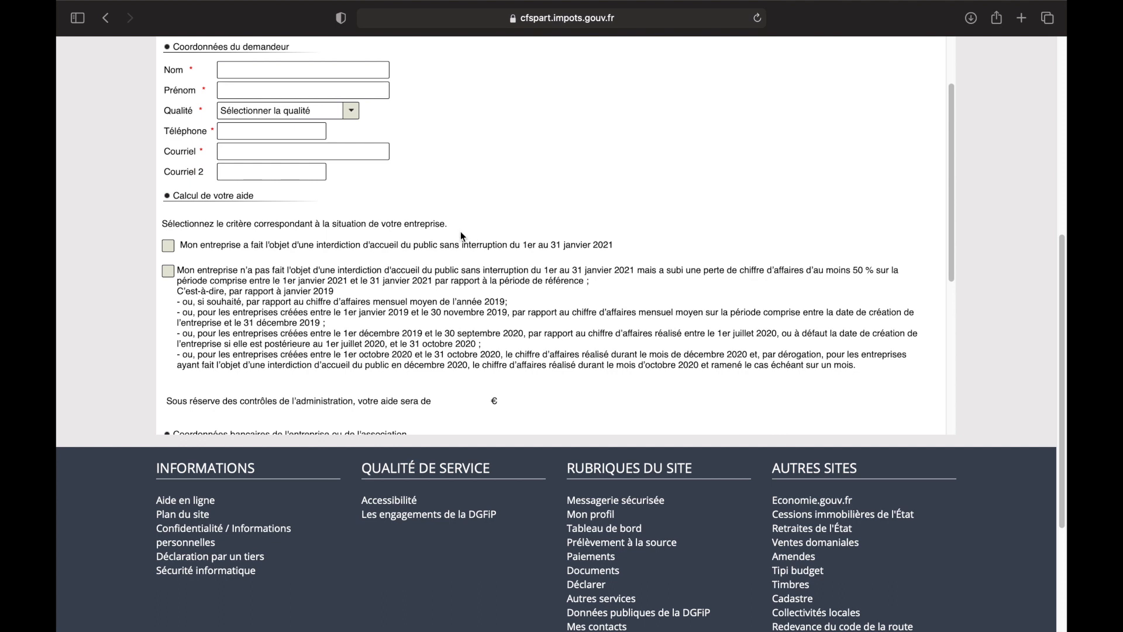
scroll(461, 231, up, 1)
Step: Fill in the applicant's surname and first name and set the role to Entrepreneur individuel
click(249, 87)
text(XXX)
click(243, 95)
text(XXX)
click(352, 125)
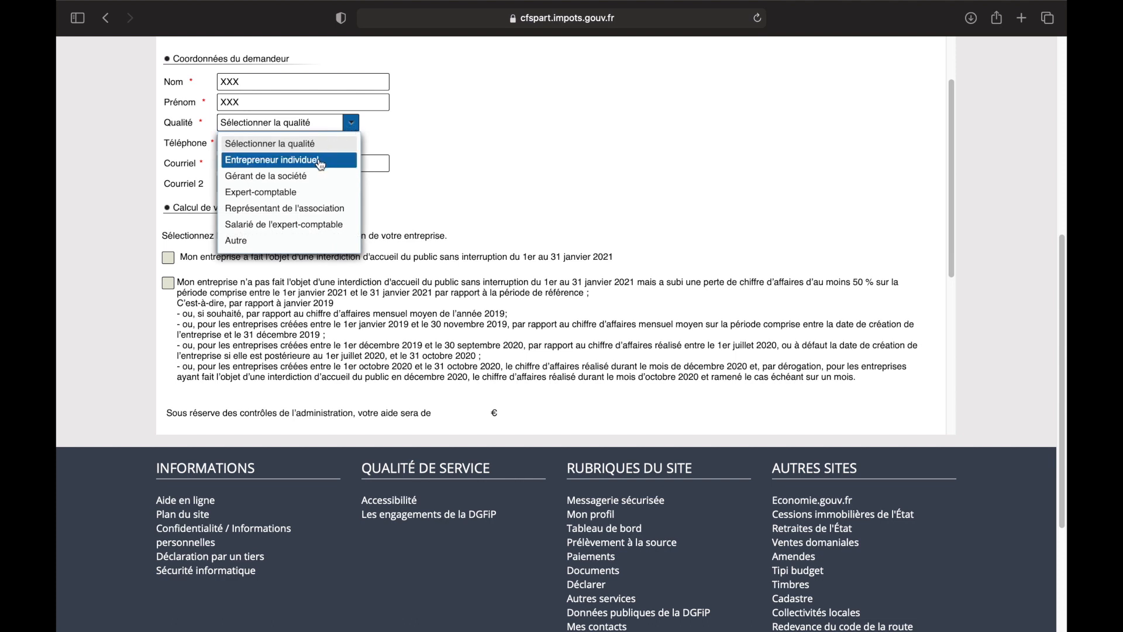
click(321, 166)
Step: Enter the applicant's phone number and e-mail address
click(291, 146)
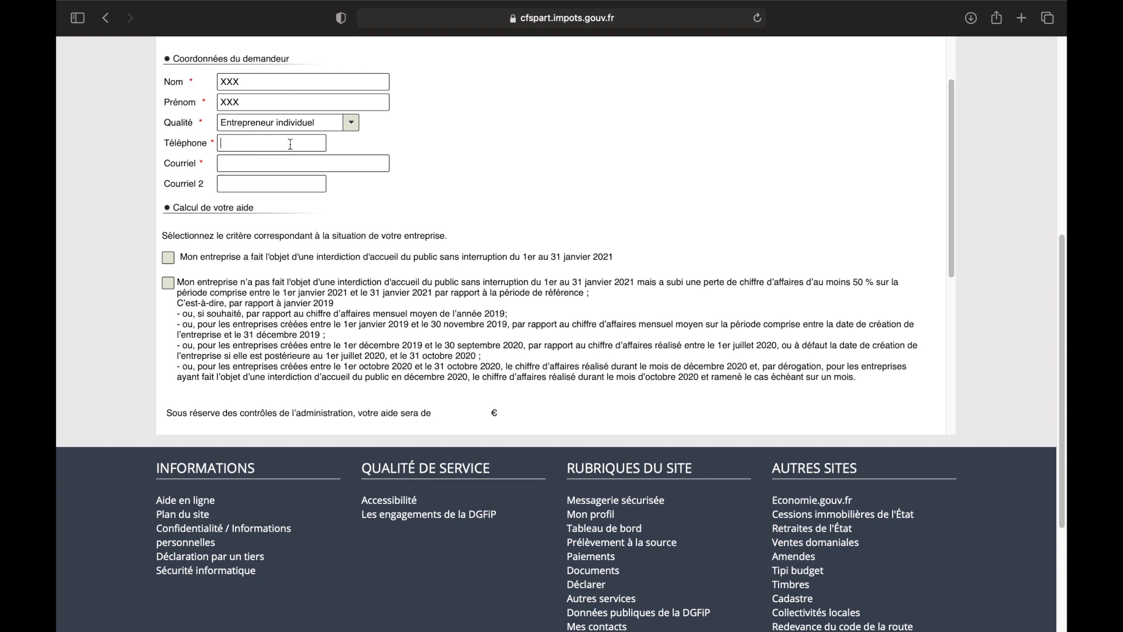
text(1111)
click(289, 165)
text(aaa@mmm)
scroll(454, 240, down, 1)
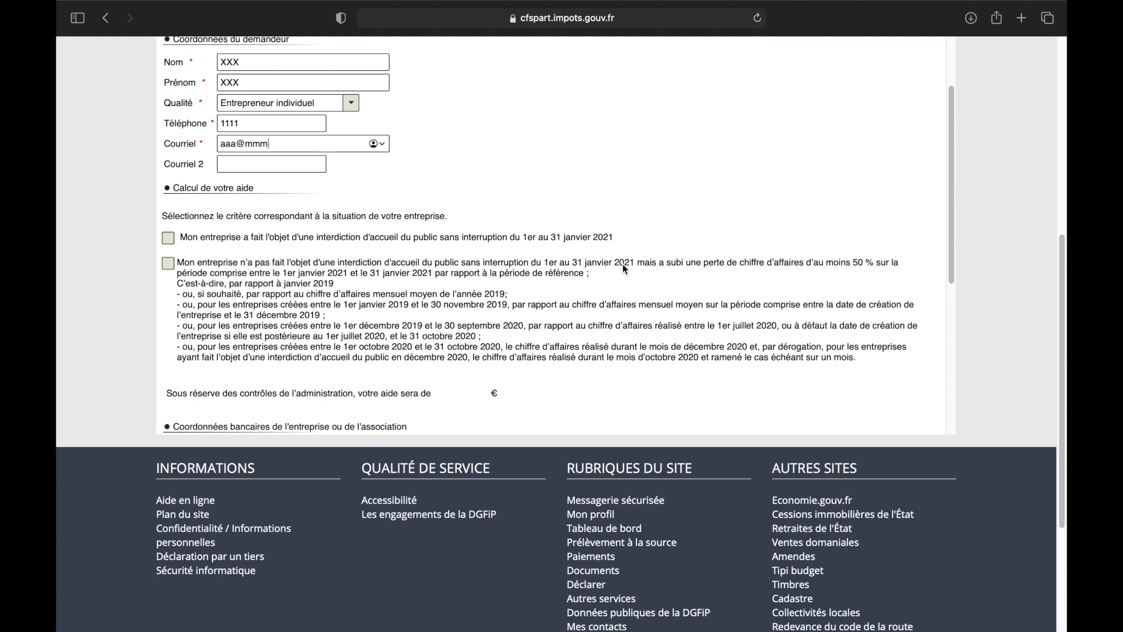
scroll(624, 267, down, 1)
scroll(624, 266, down, 3)
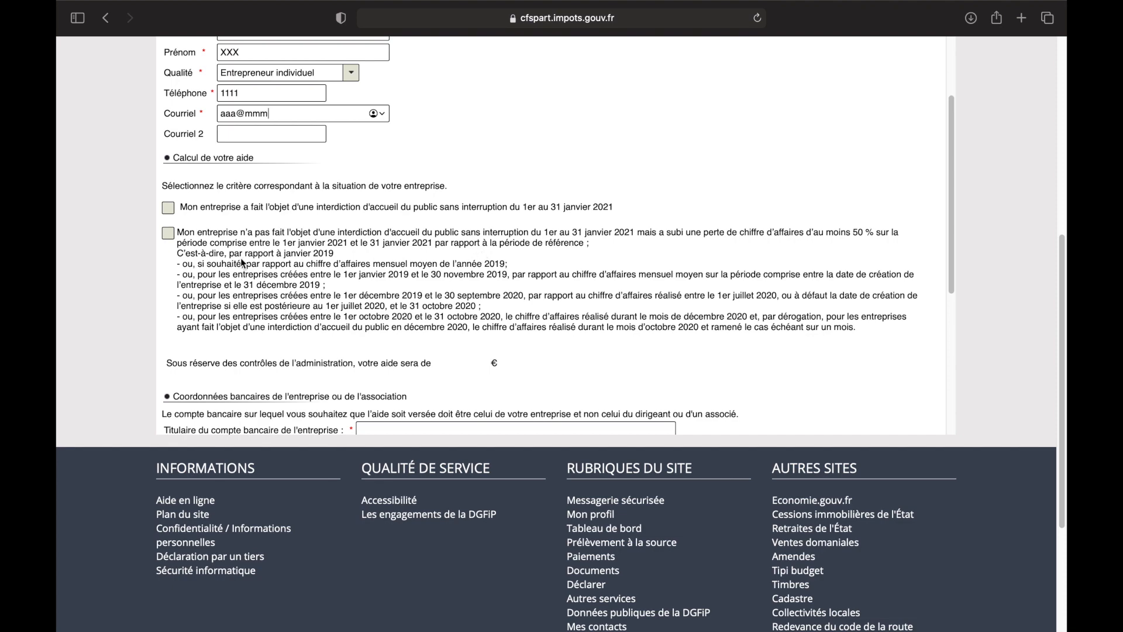
Step: Tick the 50% turnover-loss criterion; enter 5000 € reference, 850 € January revenue, 0 pensions
click(170, 235)
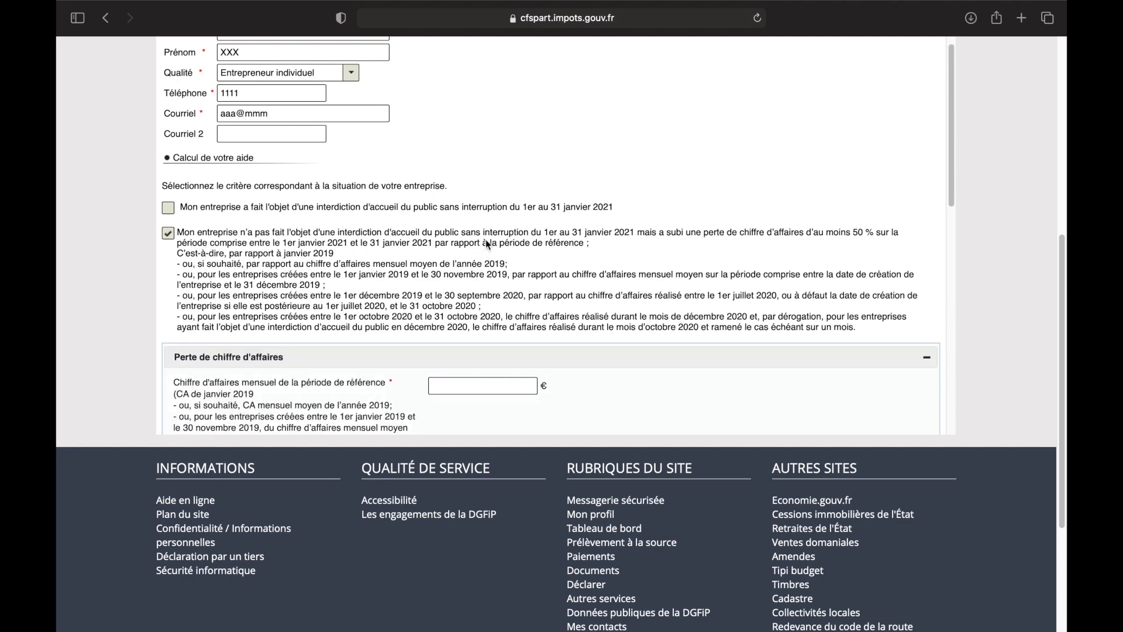
scroll(520, 240, down, 4)
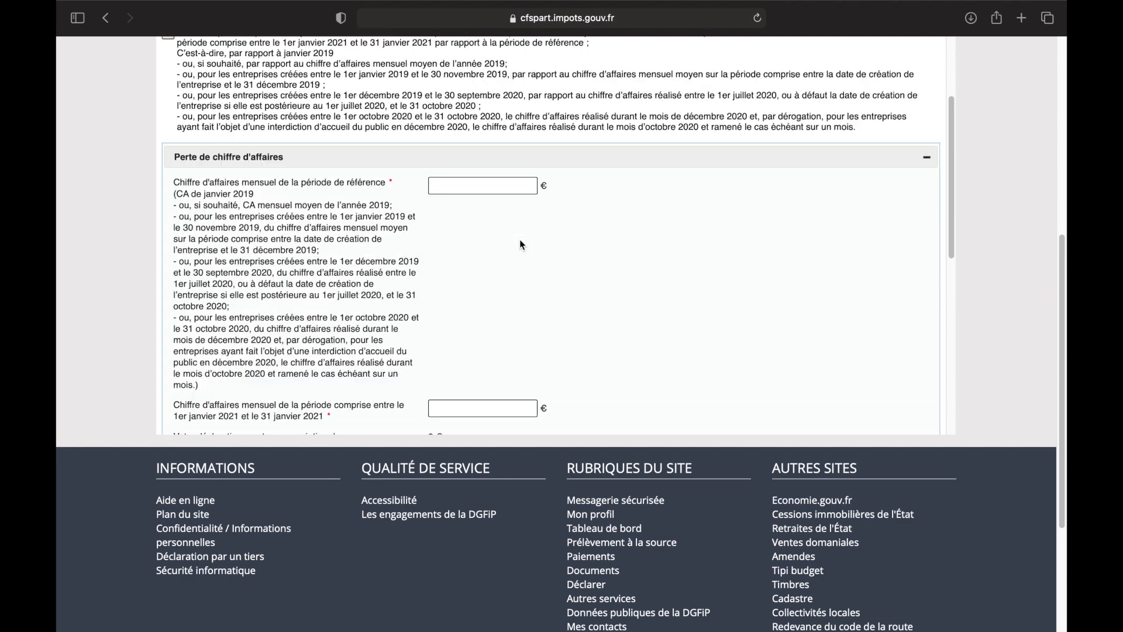
click(482, 186)
text(5000)
scroll(570, 246, down, 5)
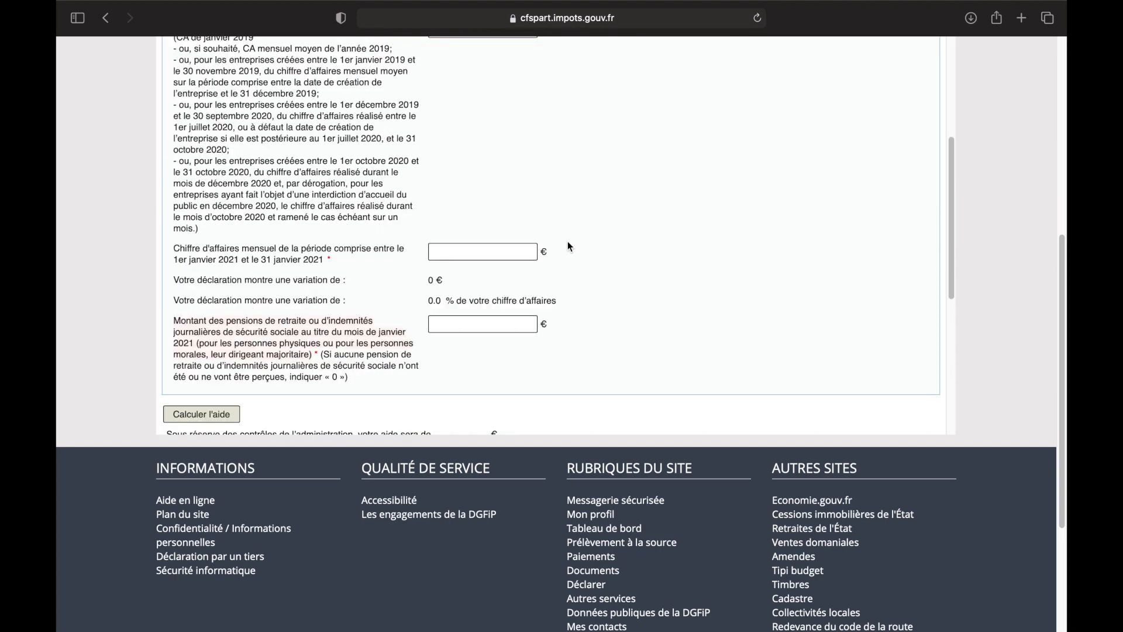
click(468, 254)
text(850)
click(457, 323)
text(0)
Step: Calculate the aid and highlight the resulting 4150 € amount
scroll(631, 287, down, 2)
scroll(631, 288, down, 4)
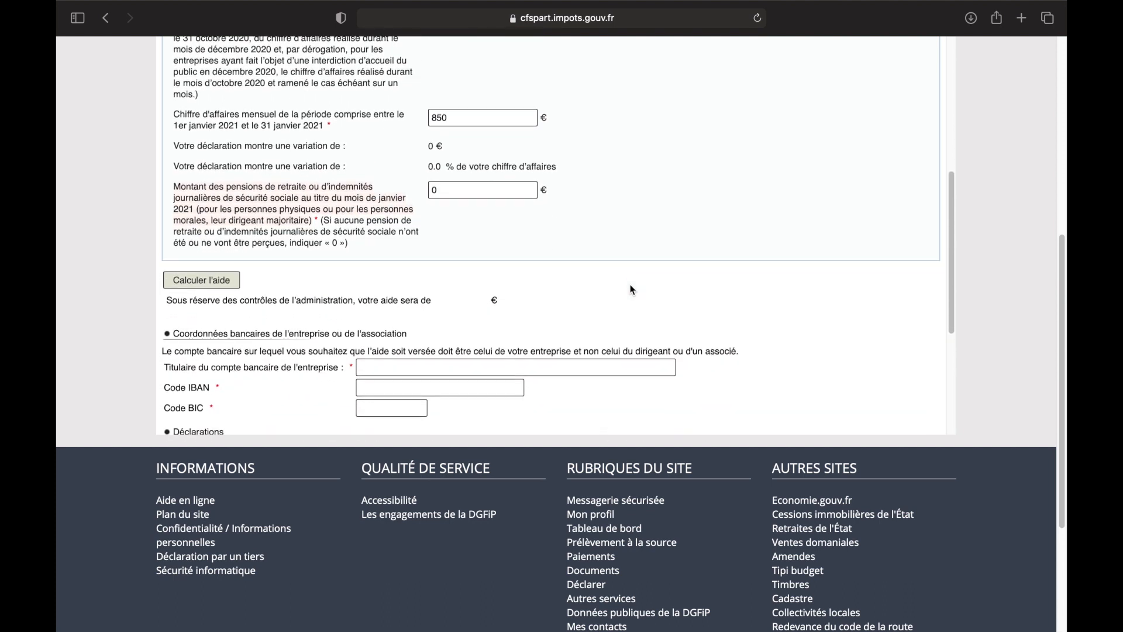
click(234, 285)
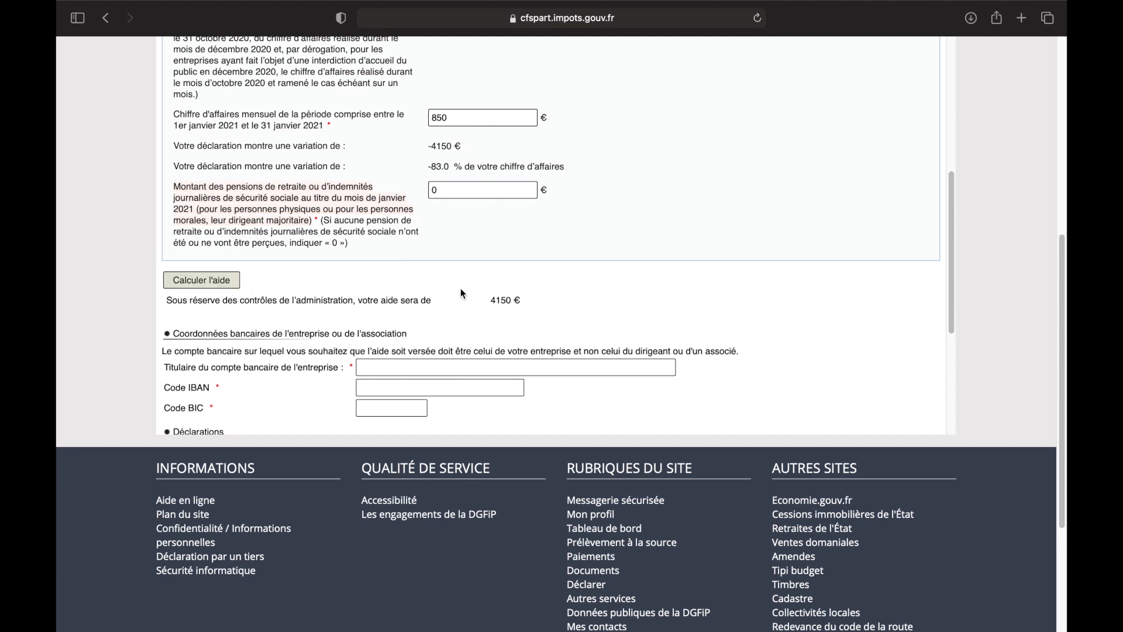
drag(491, 299, 510, 301)
click(588, 302)
scroll(588, 302, down, 2)
scroll(587, 305, down, 3)
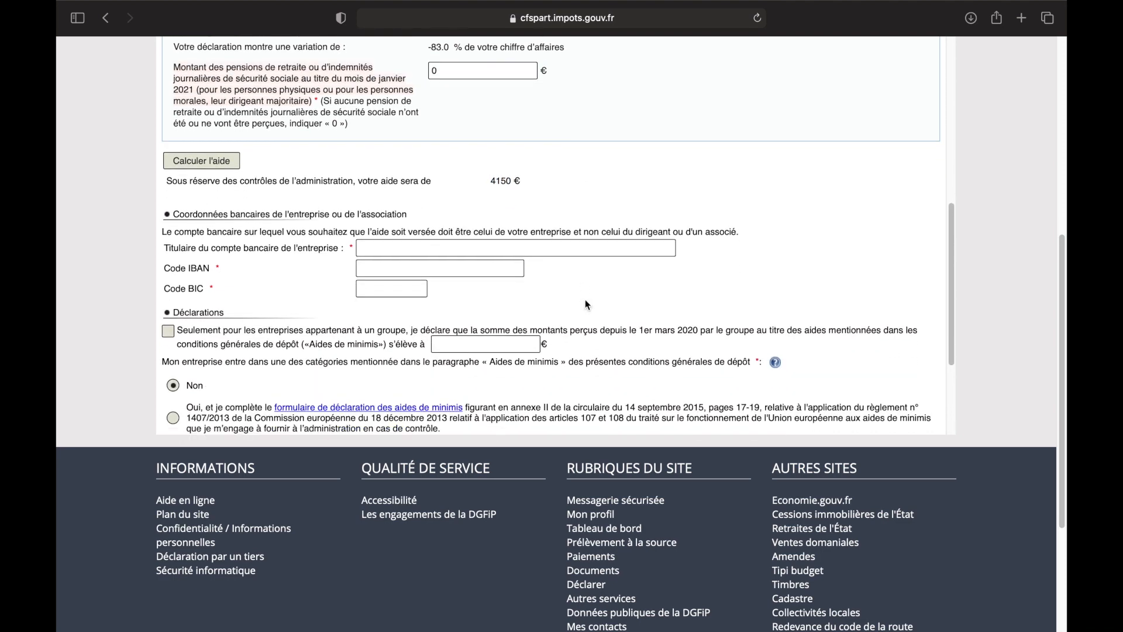
click(386, 269)
click(368, 289)
scroll(359, 309, down, 2)
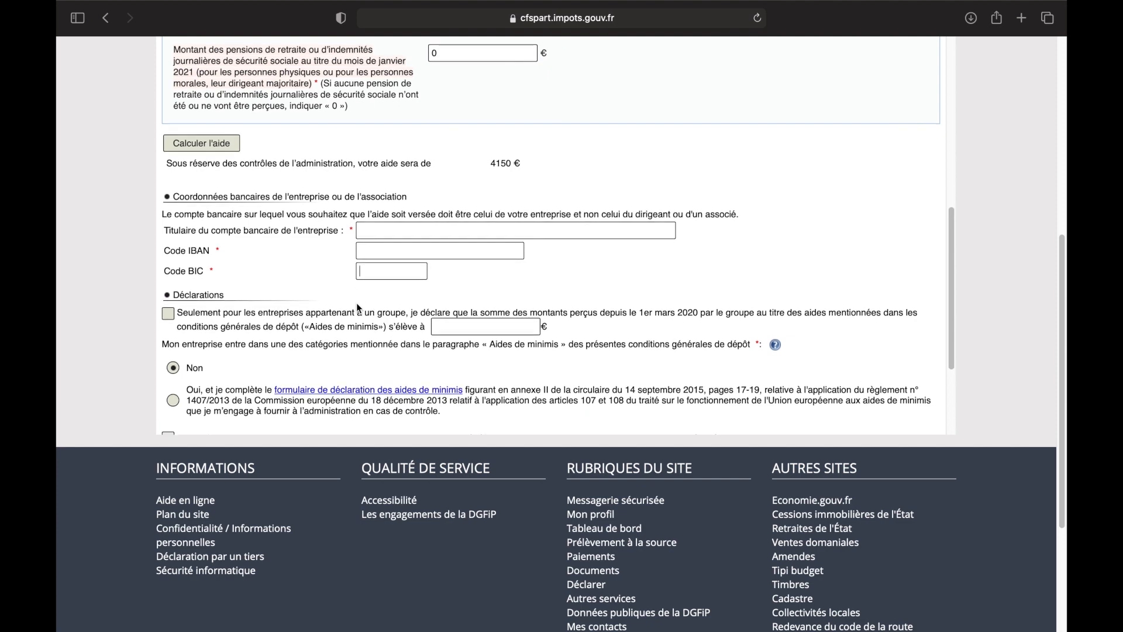
scroll(358, 308, down, 2)
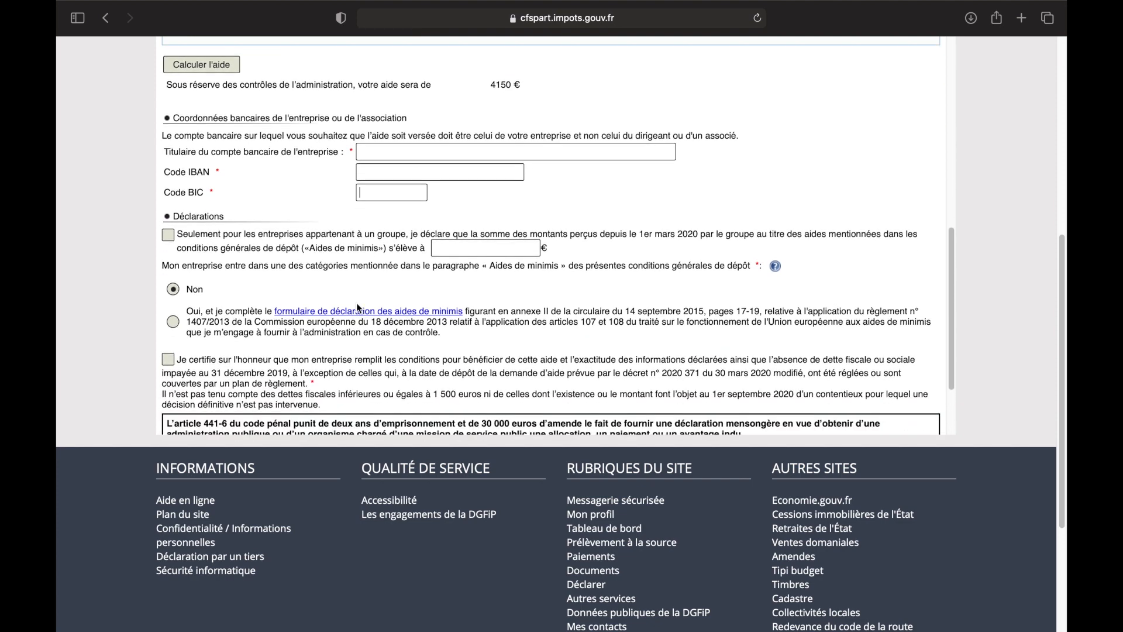
scroll(214, 247, down, 10)
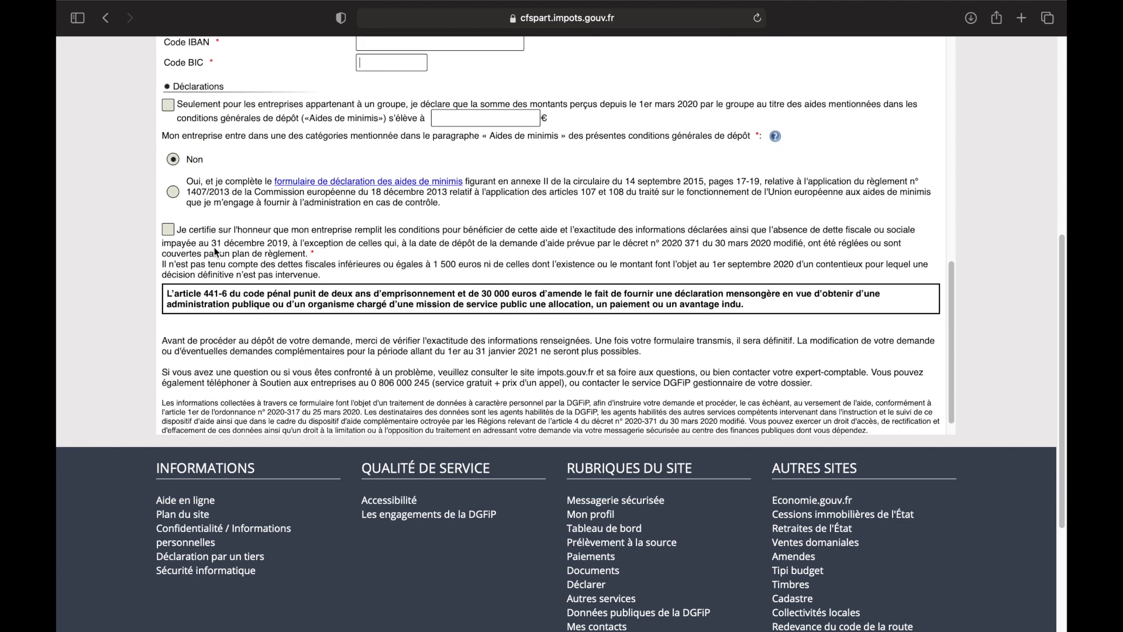